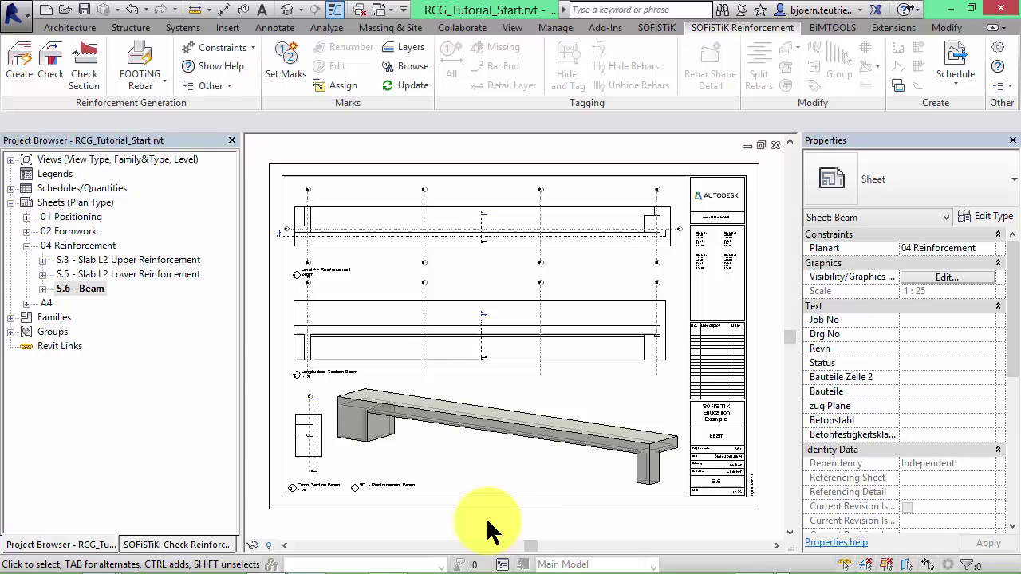
Step: From the active 3D view, start Create Reinforcement with RCG_Tutorial_Start.cdb and the beam selected
{"action": "double_click", "coordinate": [493, 453]}
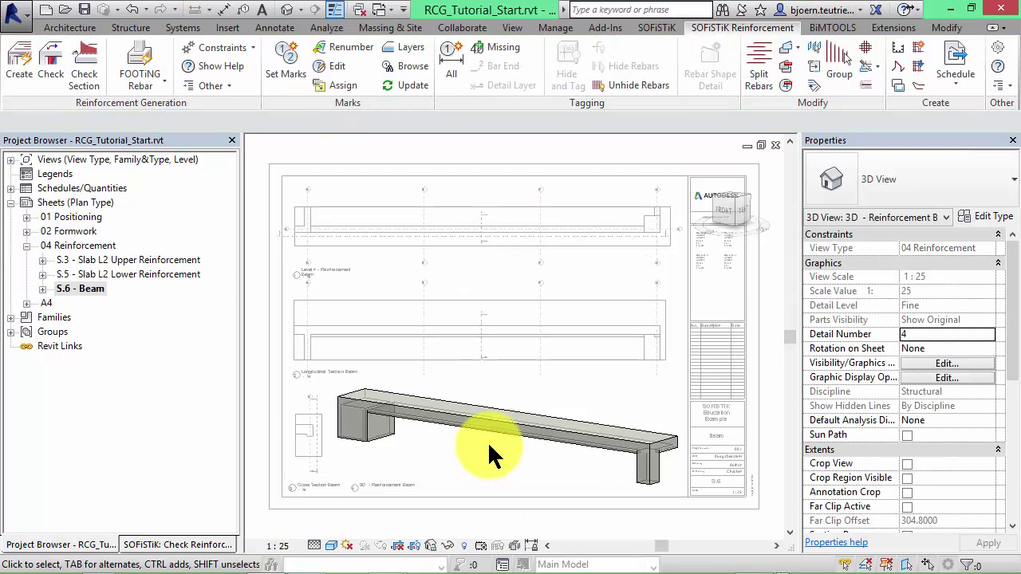
{"action": "left_click", "coordinate": [12, 67]}
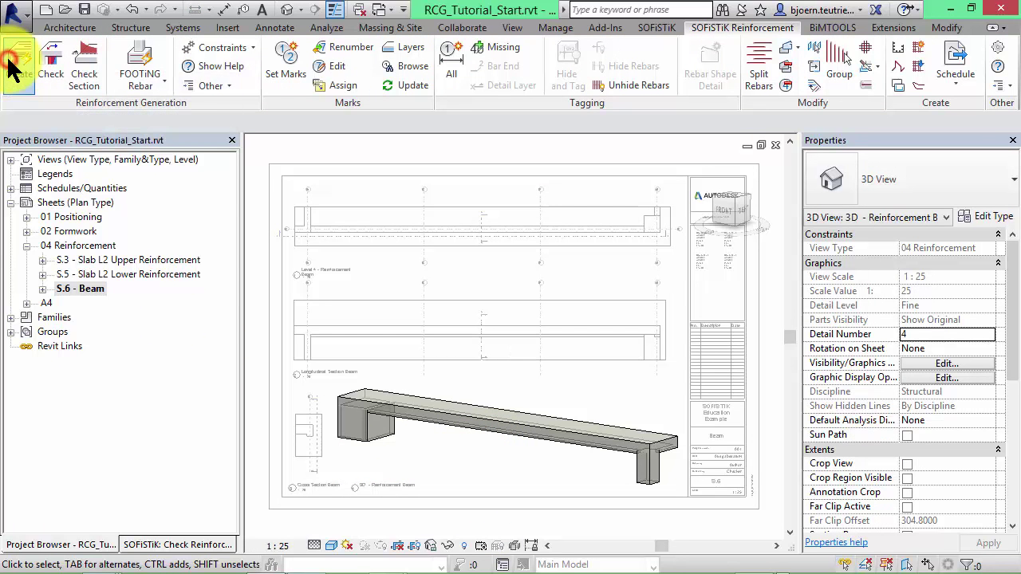
{"action": "left_click_drag", "start_coordinate": [183, 141], "coordinate": [289, 153]}
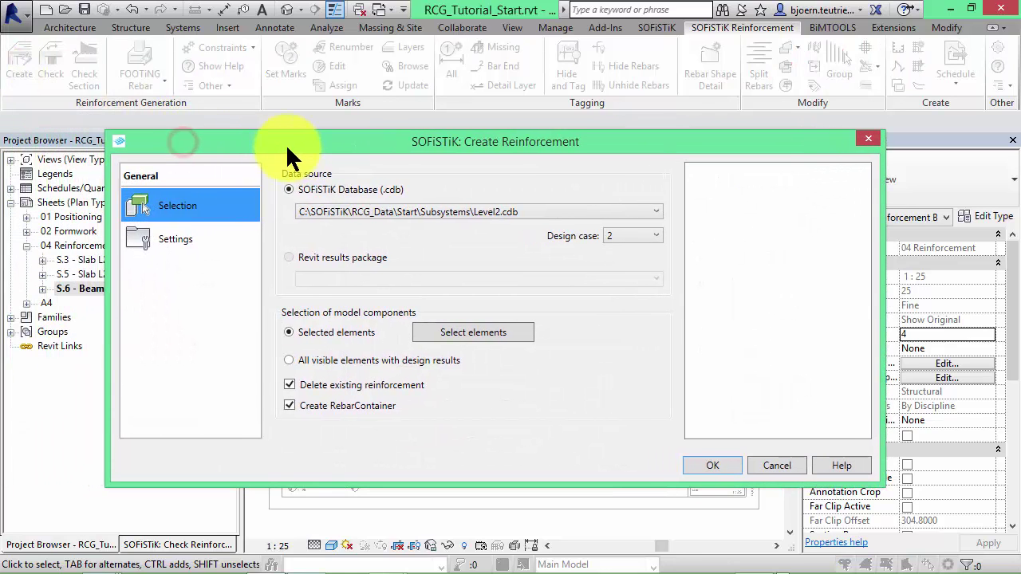
{"action": "left_click", "coordinate": [494, 209]}
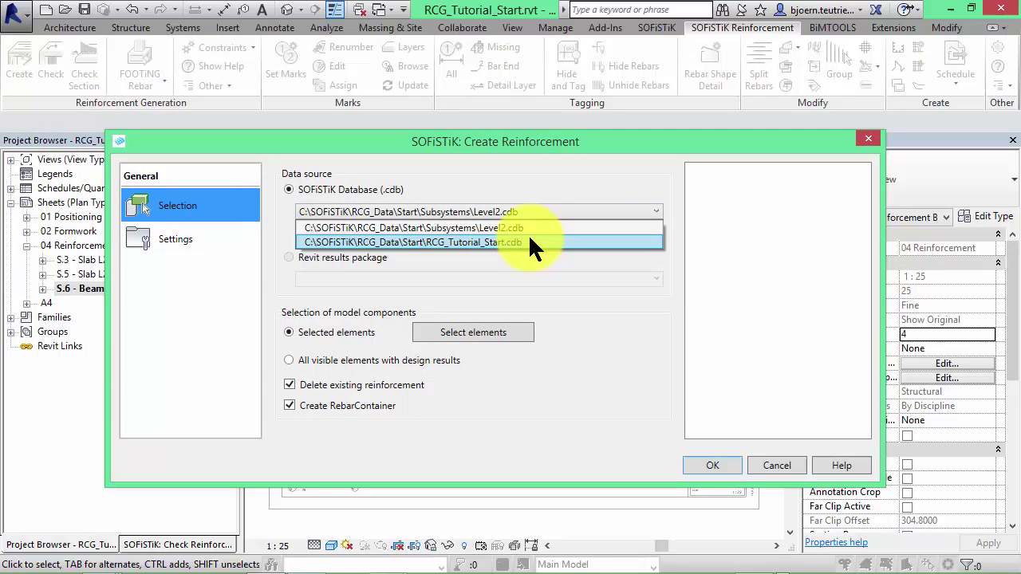
{"action": "left_click", "coordinate": [532, 242]}
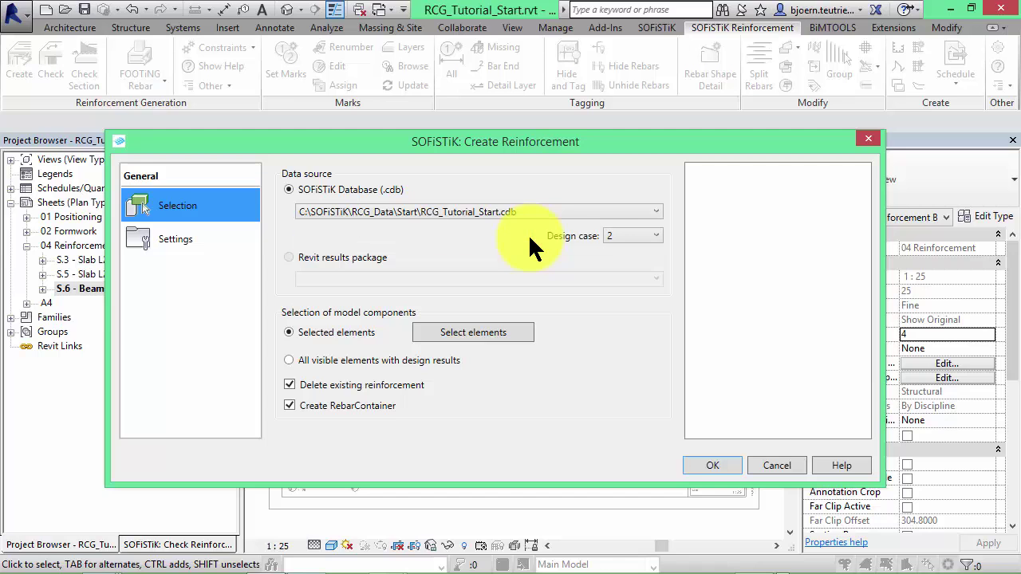
{"action": "left_click", "coordinate": [473, 328]}
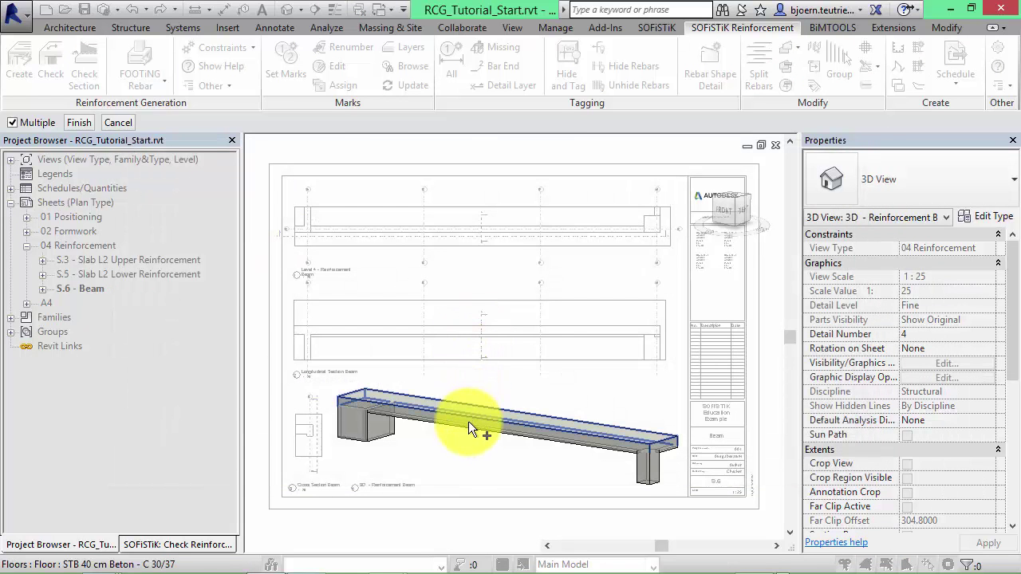
{"action": "left_click", "coordinate": [451, 426]}
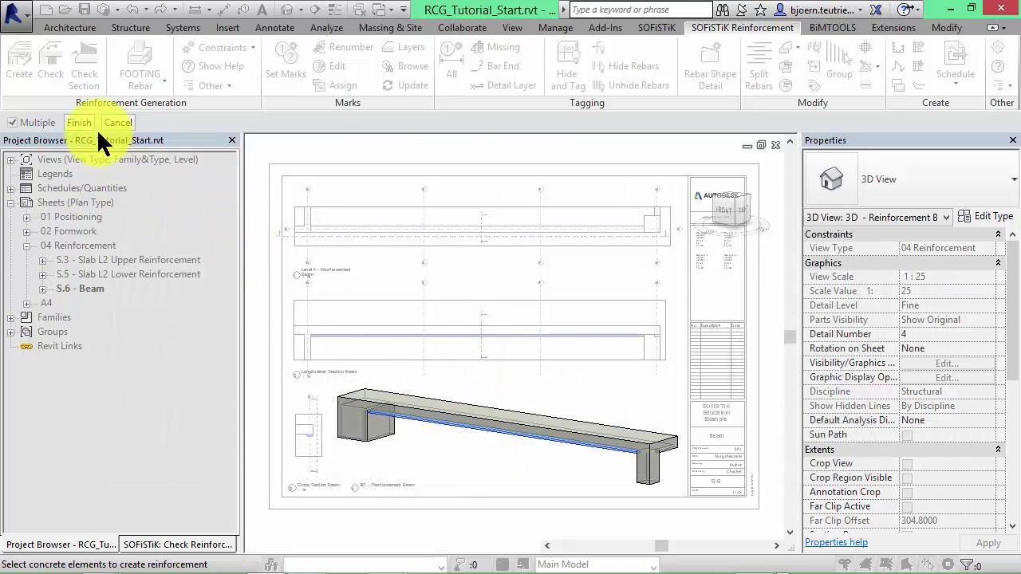
Step: Make the upper and lower longitudinal bars Ø14 and the stirrups Ø10, then generate the reinforcement
{"action": "left_click", "coordinate": [79, 122]}
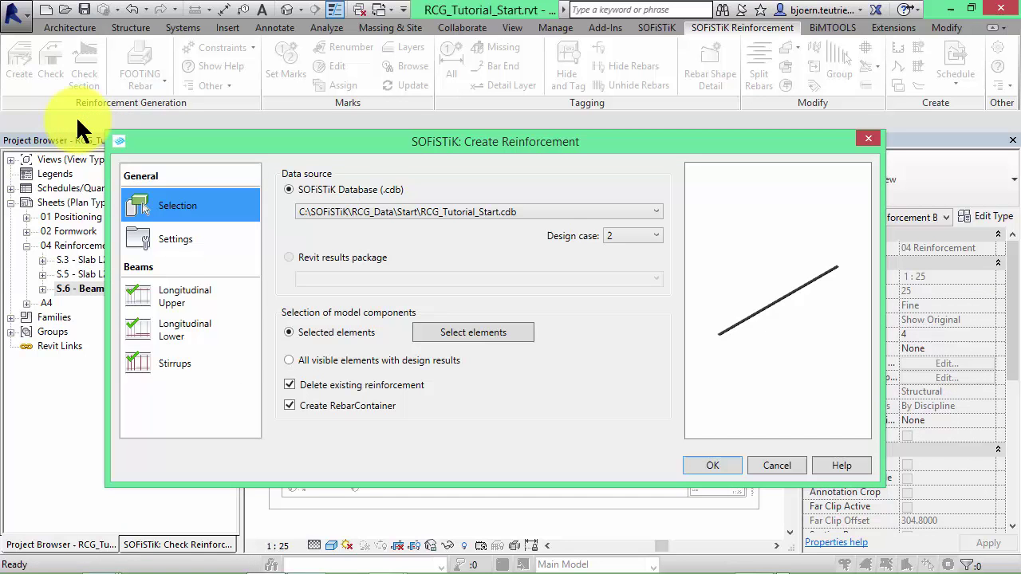
{"action": "left_click", "coordinate": [179, 305]}
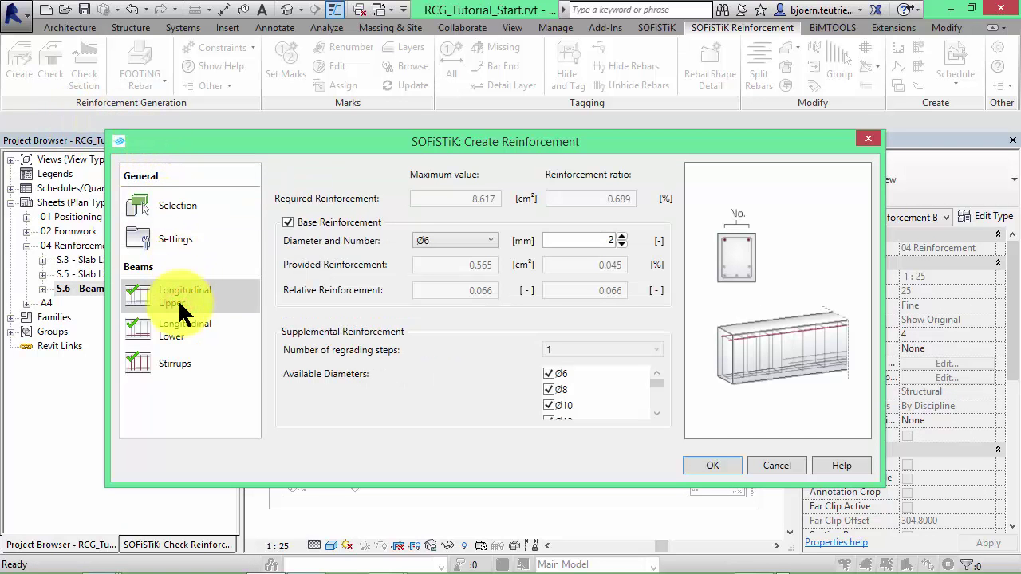
{"action": "left_click", "coordinate": [484, 241]}
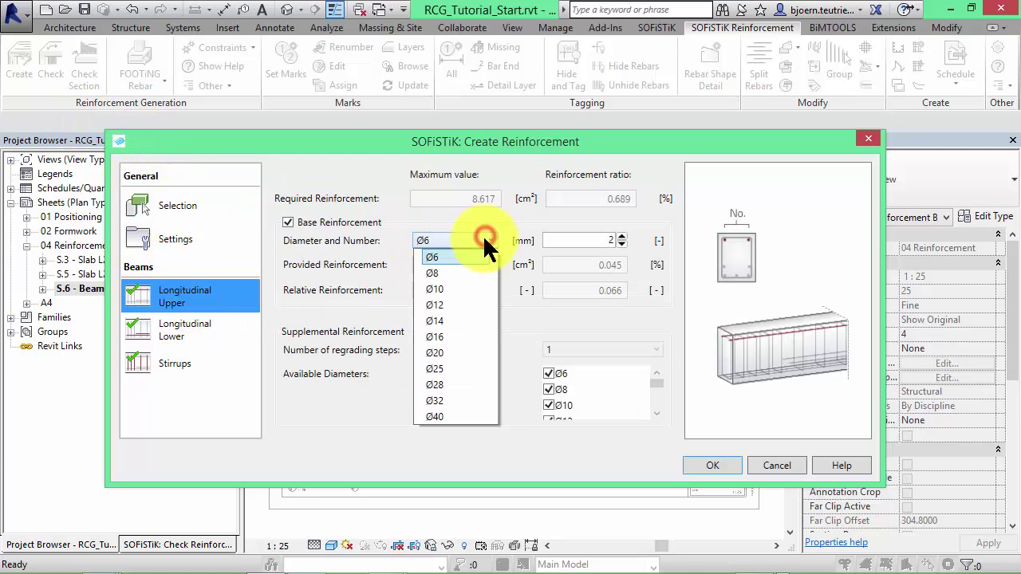
{"action": "left_click", "coordinate": [455, 319]}
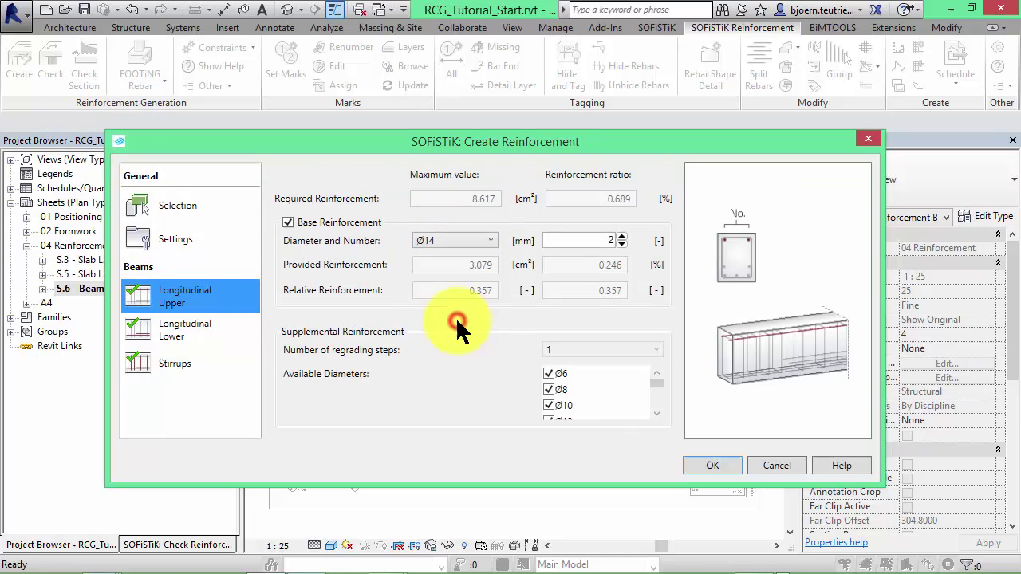
{"action": "left_click", "coordinate": [203, 327]}
{"action": "left_click", "coordinate": [436, 240]}
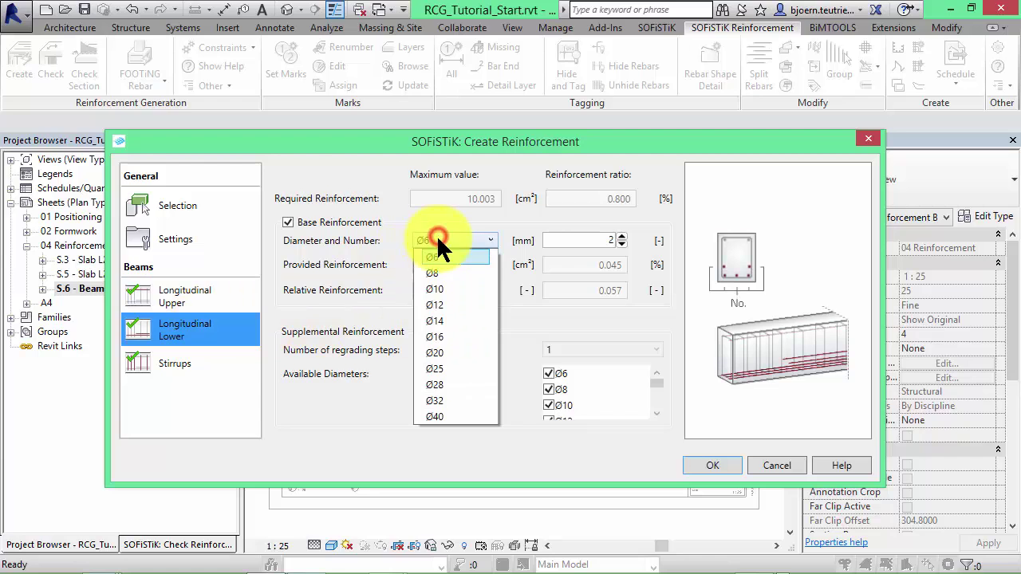
{"action": "left_click", "coordinate": [442, 320]}
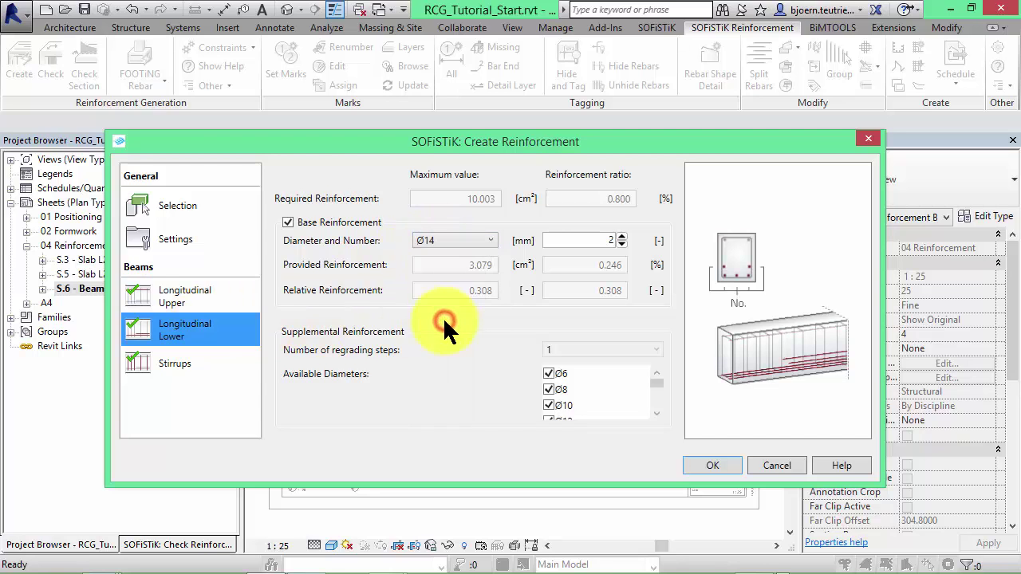
{"action": "left_click", "coordinate": [211, 360]}
{"action": "left_click", "coordinate": [444, 242]}
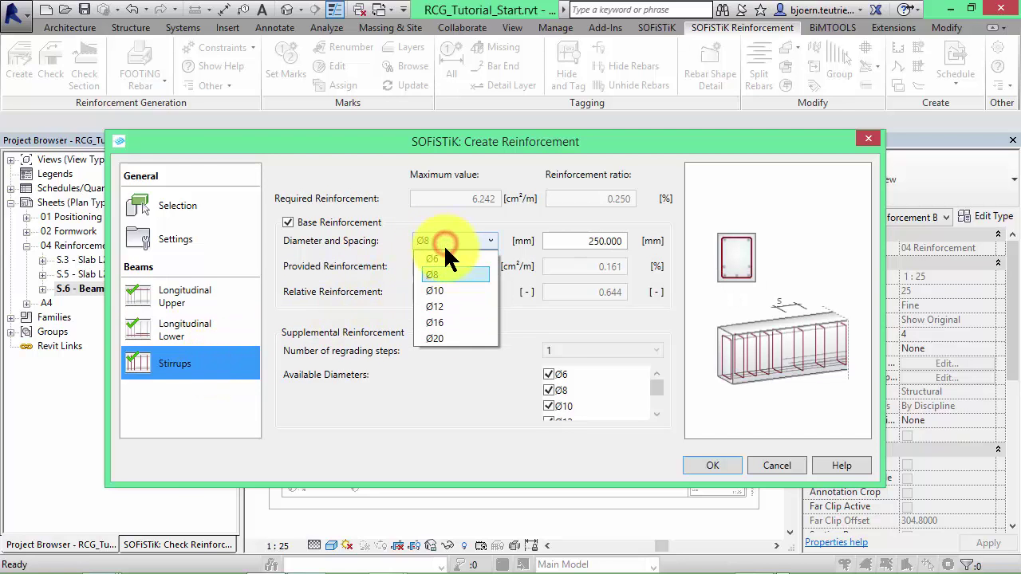
{"action": "left_click", "coordinate": [443, 290]}
{"action": "left_click", "coordinate": [714, 465]}
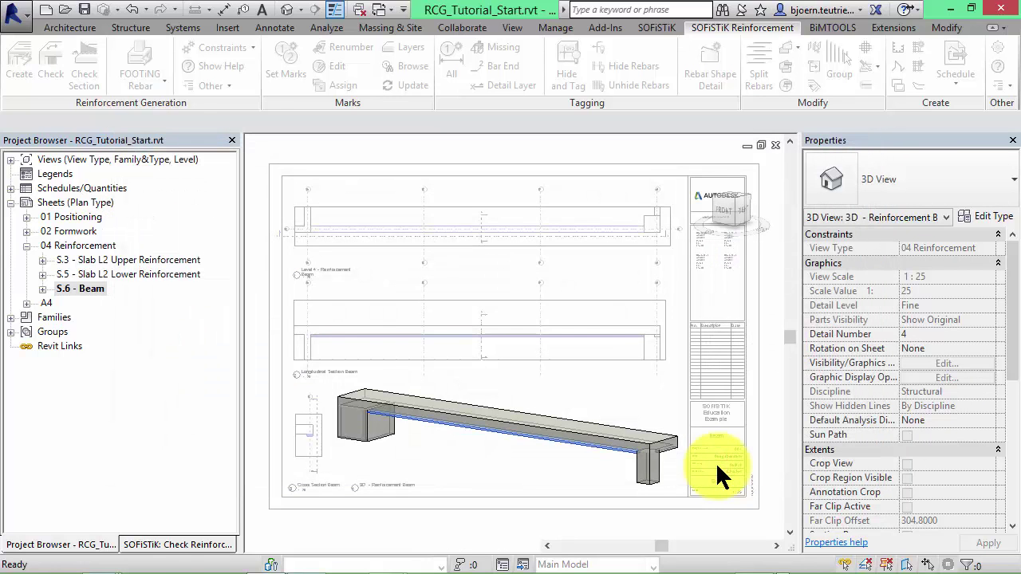
Step: Zoom and pan along the 3D beam to inspect the stirrups, then activate the cross-section viewport
{"action": "scroll", "coordinate": [630, 455], "scroll_direction": "up", "scroll_amount": 5}
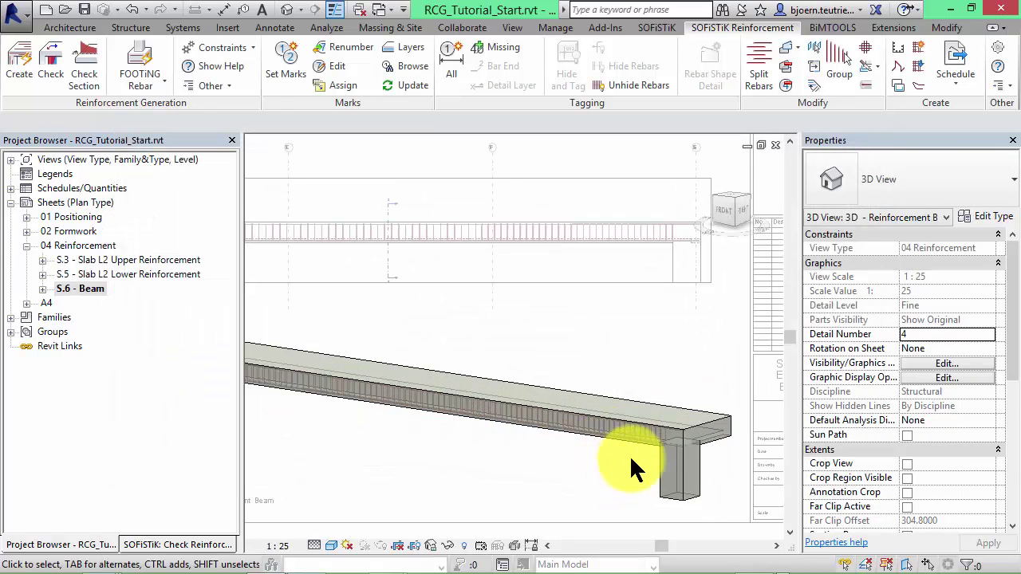
{"action": "scroll", "coordinate": [640, 453], "scroll_direction": "up", "scroll_amount": 2}
{"action": "middle_click_drag", "start_coordinate": [640, 453], "coordinate": [519, 455]}
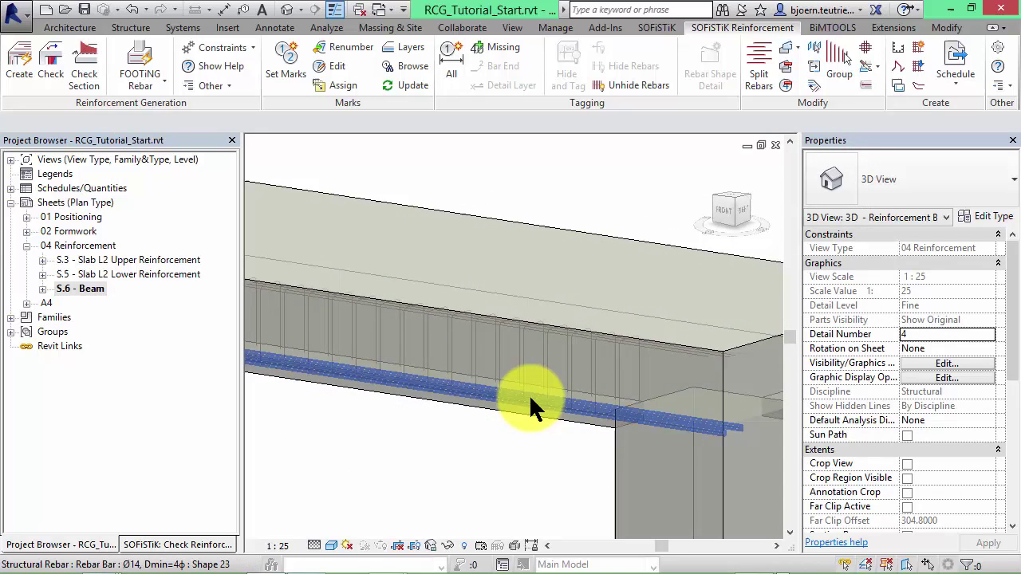
{"action": "scroll", "coordinate": [486, 399], "scroll_direction": "down", "scroll_amount": 6}
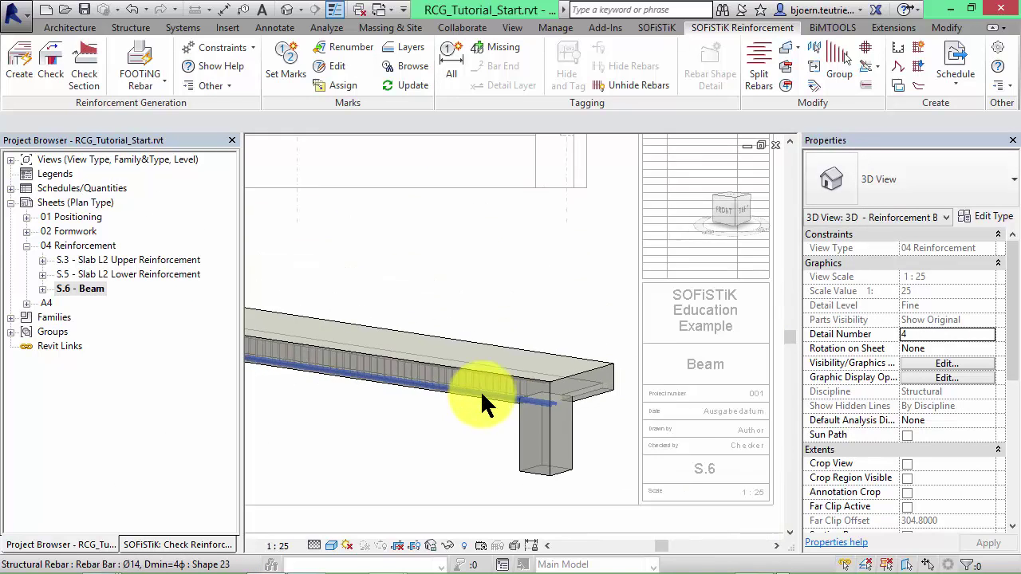
{"action": "middle_click_drag", "start_coordinate": [516, 431], "coordinate": [679, 419]}
{"action": "scroll", "coordinate": [511, 373], "scroll_direction": "up", "scroll_amount": 6}
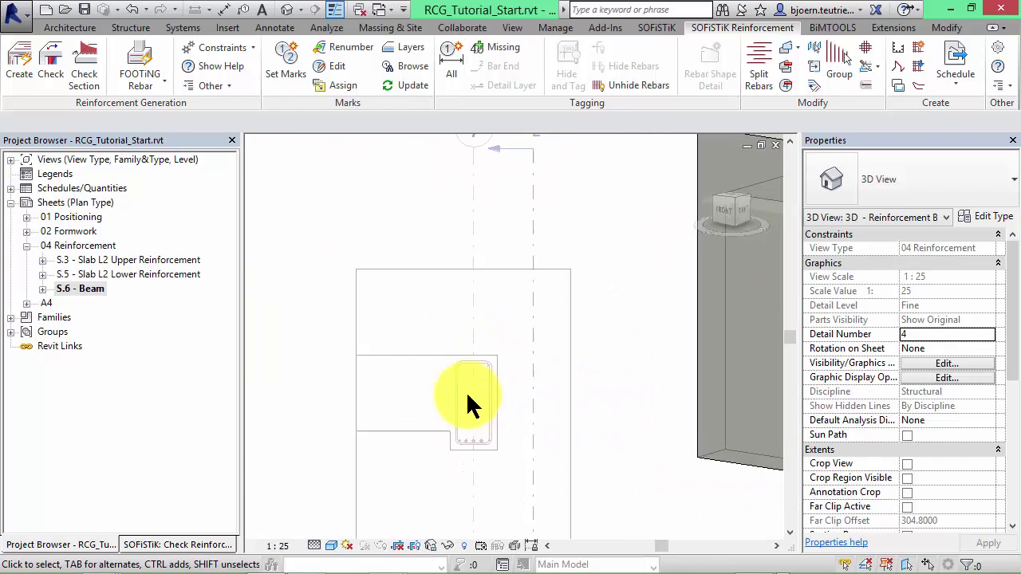
{"action": "double_click", "coordinate": [582, 303]}
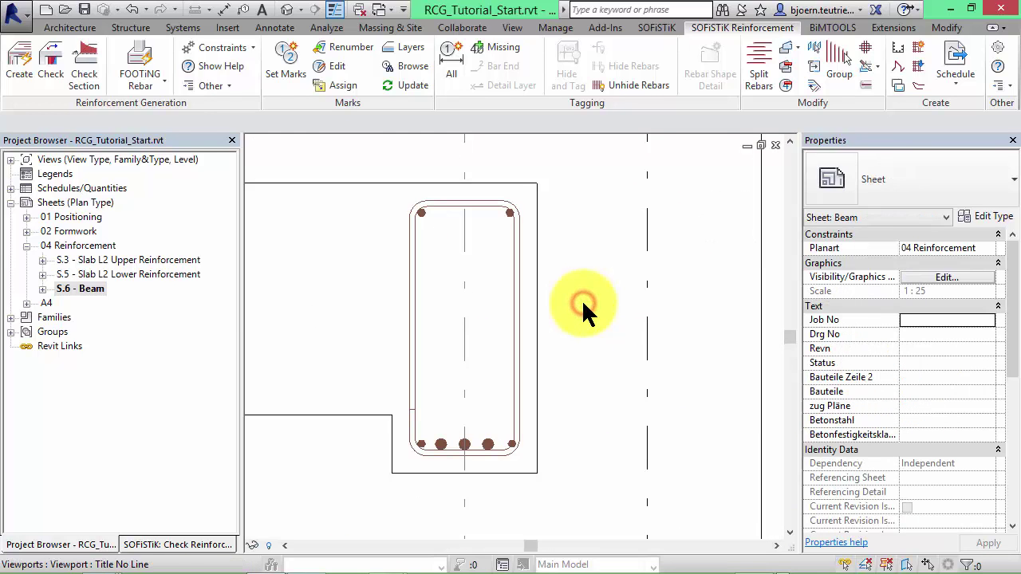
Step: With the beam selected, reopen Create Reinforcement on its Settings page showing the constraints files
{"action": "left_click", "coordinate": [427, 471]}
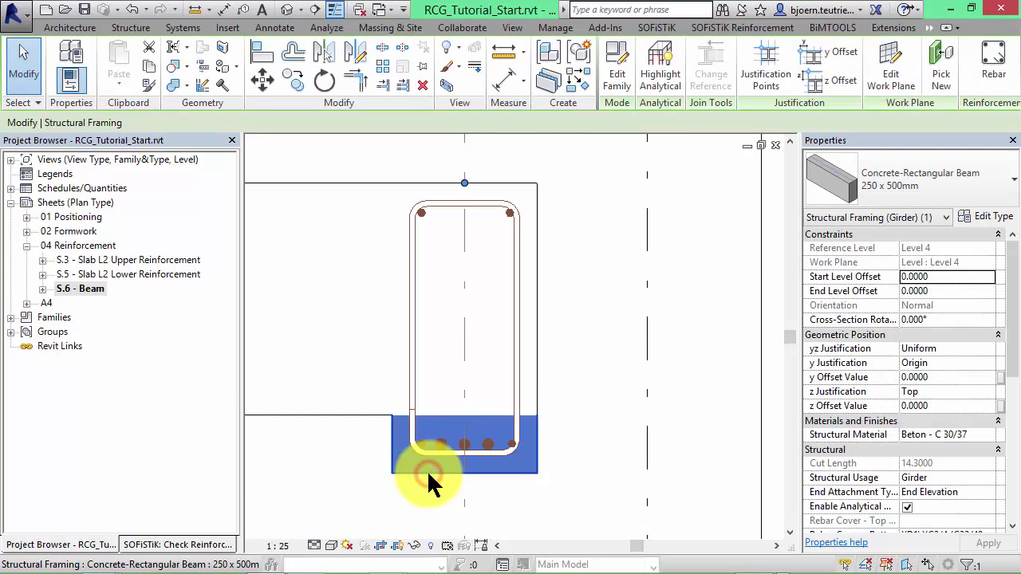
{"action": "left_click", "coordinate": [742, 27]}
{"action": "left_click", "coordinate": [19, 64]}
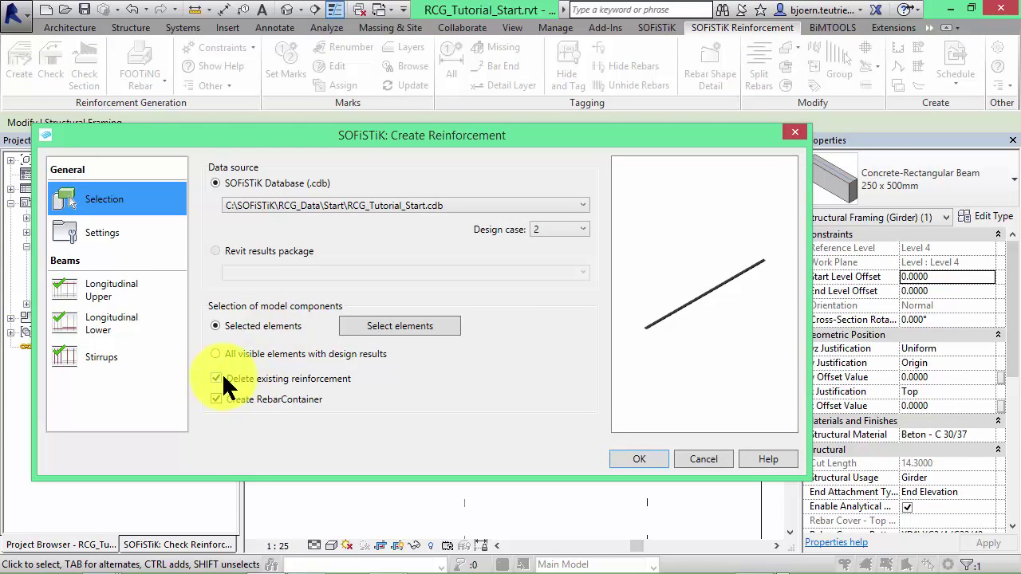
{"action": "left_click", "coordinate": [106, 232]}
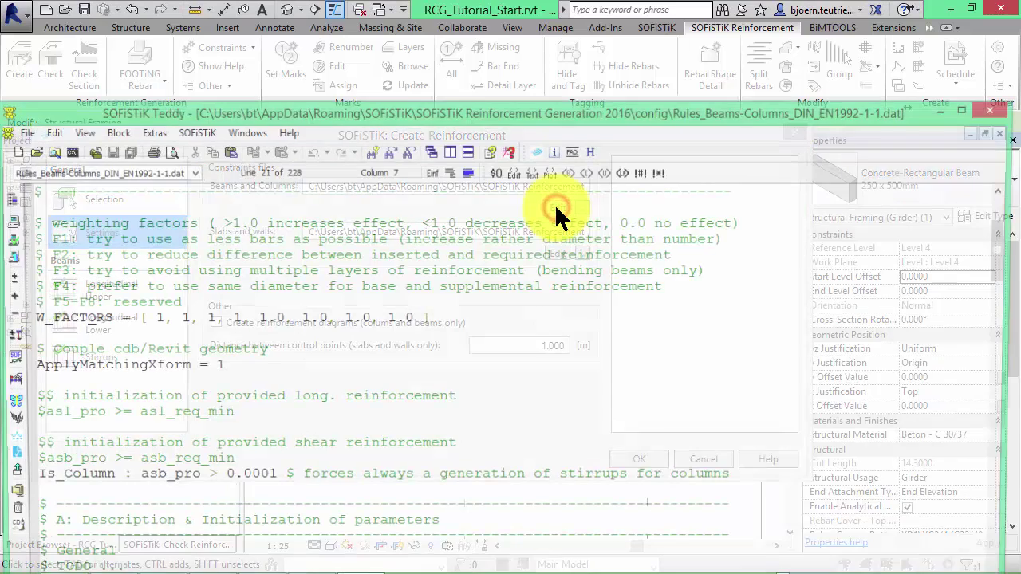
Step: In Rules_Beams-Columns_DIN_EN1992-1-1.dat, change the first W_FACTORS value from 1 to 0 and save
{"action": "double_click", "coordinate": [574, 107]}
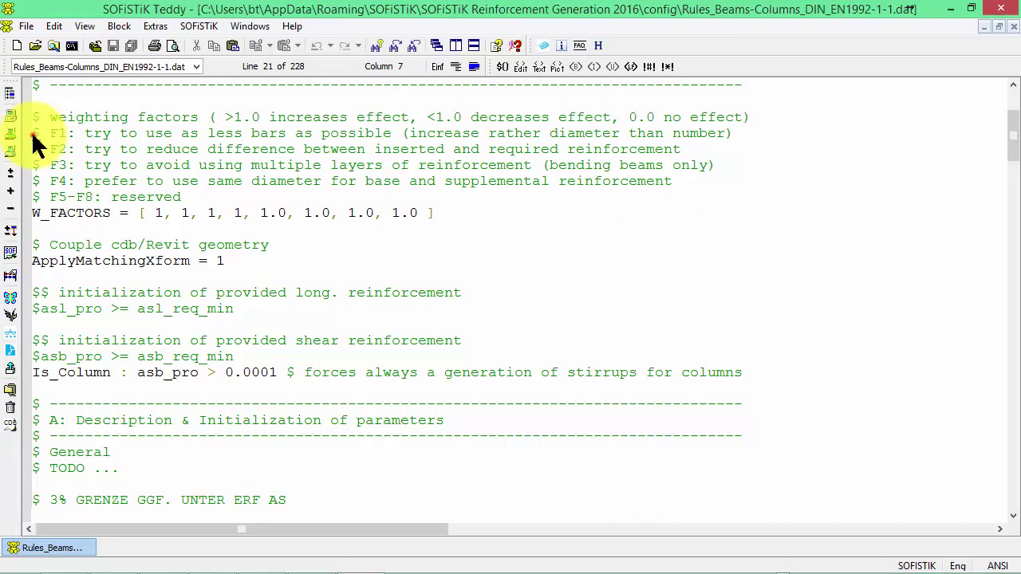
{"action": "left_click_drag", "start_coordinate": [32, 133], "coordinate": [743, 147]}
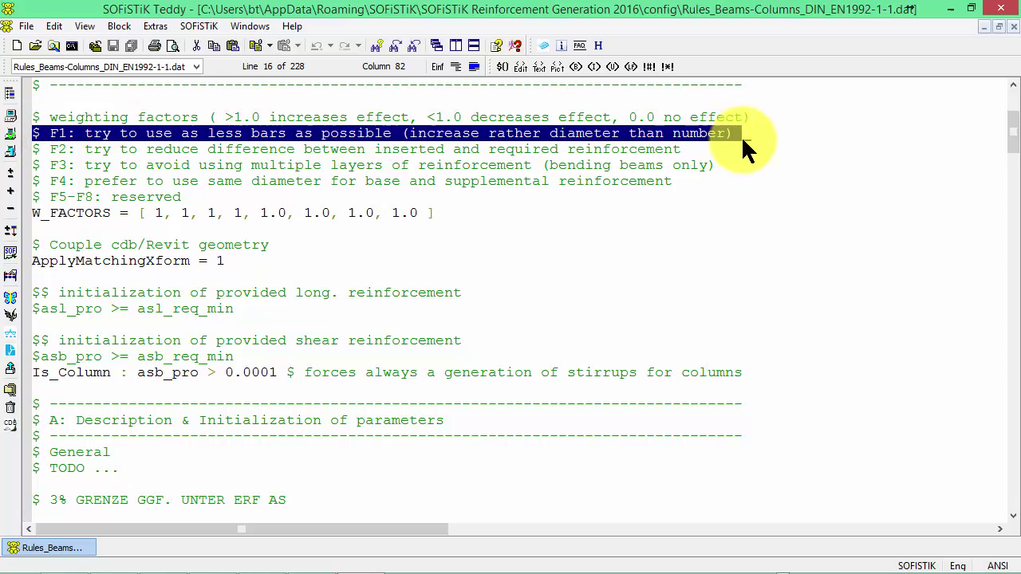
{"action": "left_click", "coordinate": [158, 214]}
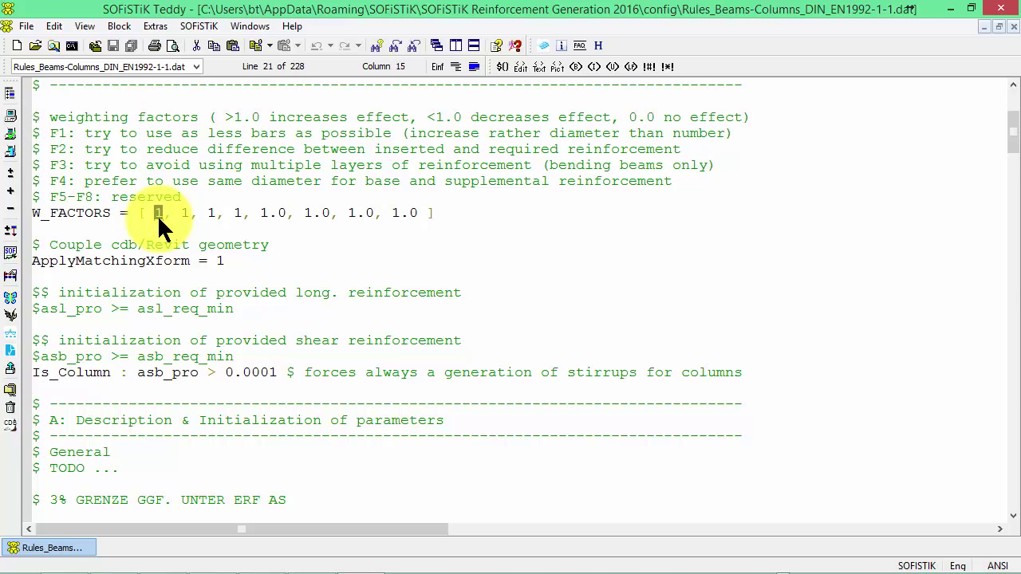
{"action": "type", "text": "0"}
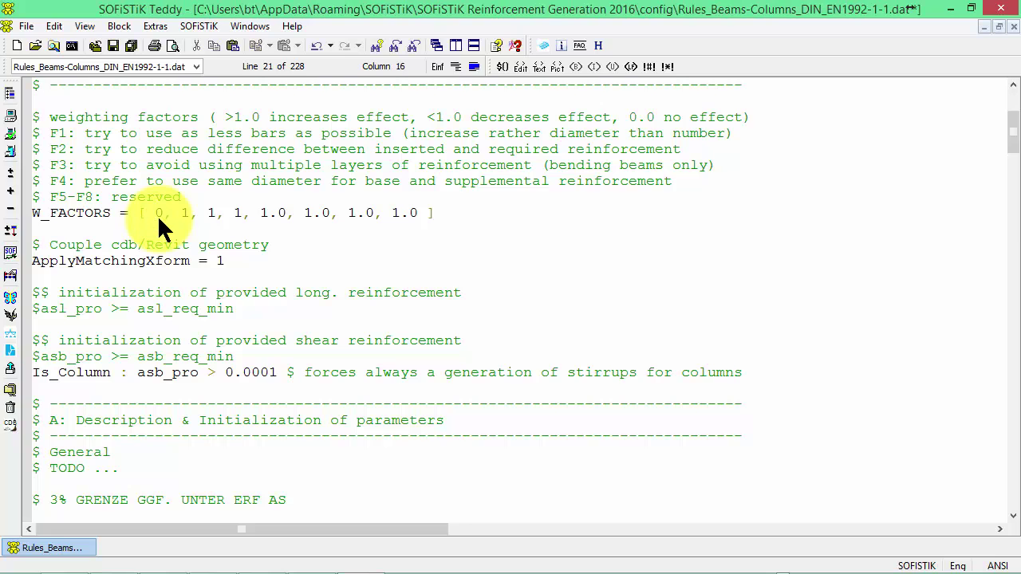
{"action": "left_click", "coordinate": [112, 46]}
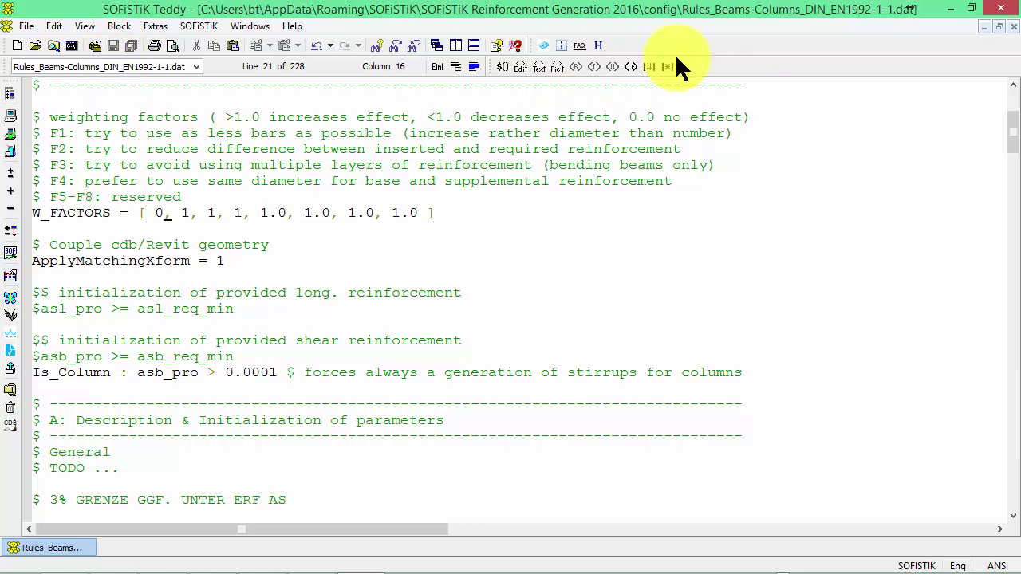
Step: Close Teddy, regenerate the beam reinforcement, and zoom in to see seven bottom bars in the section
{"action": "left_click", "coordinate": [1014, 7]}
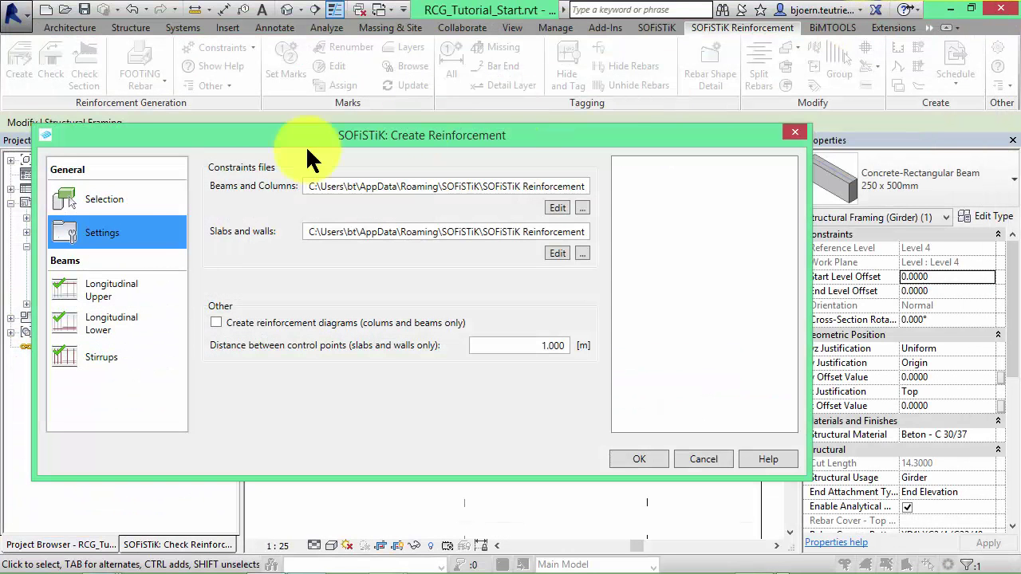
{"action": "left_click", "coordinate": [642, 460]}
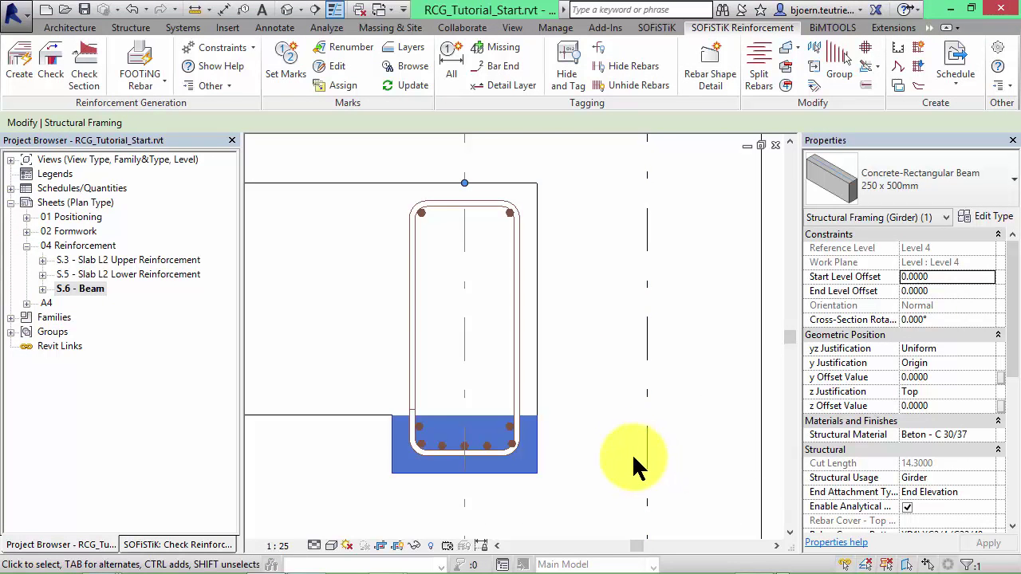
{"action": "left_click", "coordinate": [621, 464]}
{"action": "scroll", "coordinate": [529, 500], "scroll_direction": "up", "scroll_amount": 3}
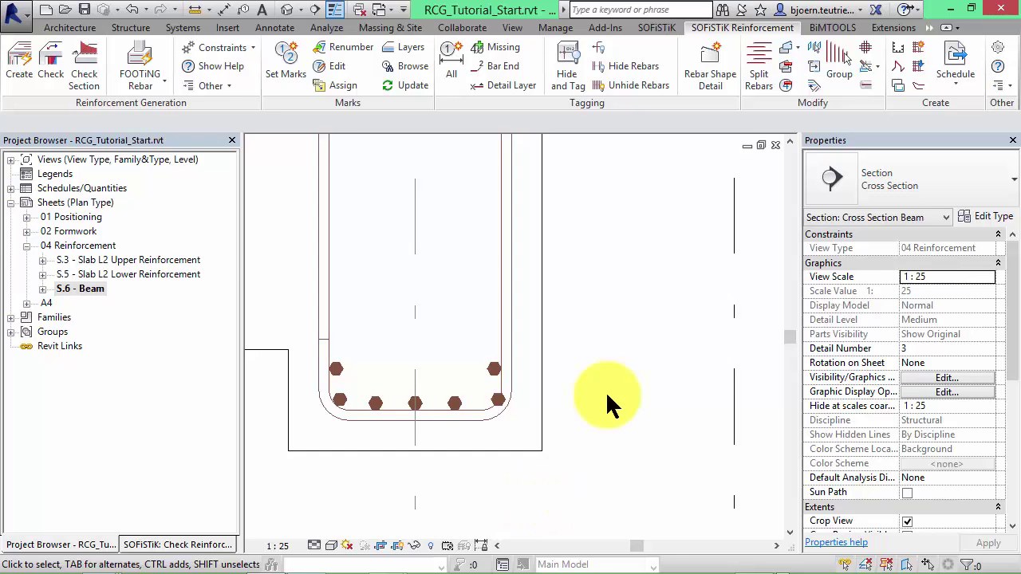
Step: Activate the 3D reinforcement viewport on the sheet with the whole beam in view
{"action": "scroll", "coordinate": [607, 395], "scroll_direction": "down", "scroll_amount": 3}
{"action": "scroll", "coordinate": [606, 391], "scroll_direction": "down", "scroll_amount": 3}
{"action": "middle_click_drag", "start_coordinate": [542, 365], "coordinate": [360, 319]}
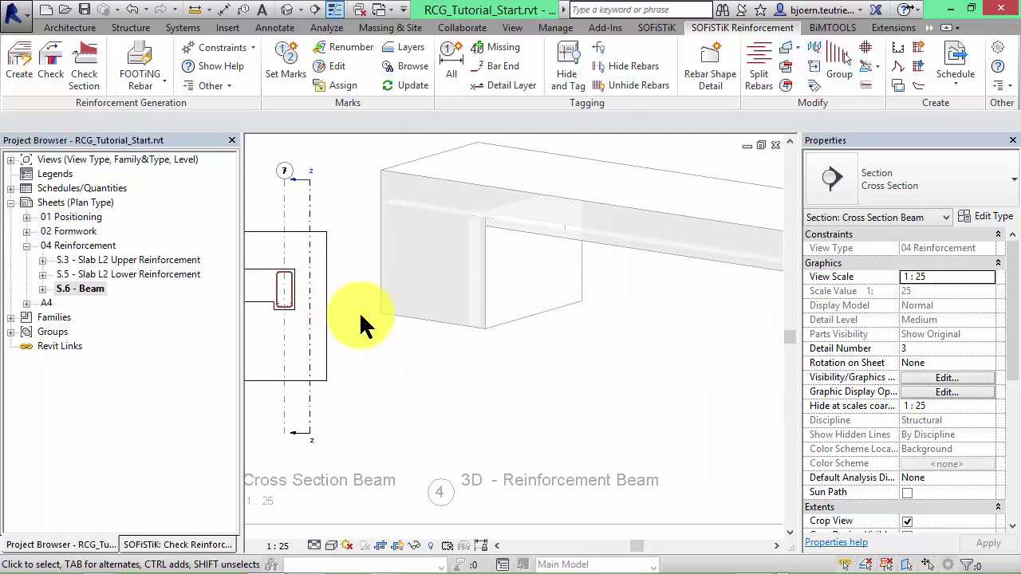
{"action": "left_click", "coordinate": [611, 381]}
{"action": "scroll", "coordinate": [611, 380], "scroll_direction": "down", "scroll_amount": 2}
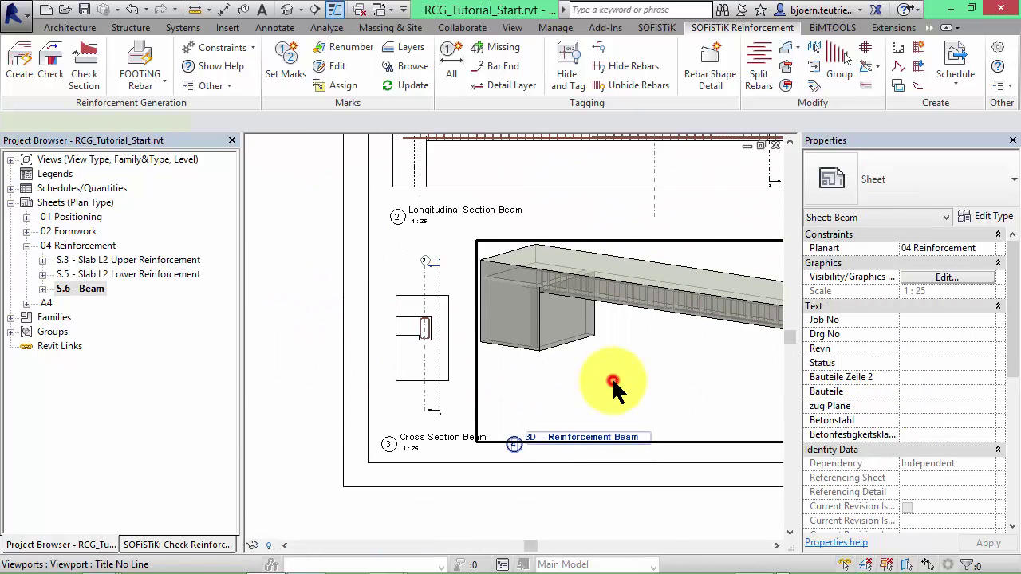
{"action": "left_click", "coordinate": [611, 382]}
{"action": "middle_click_drag", "start_coordinate": [635, 370], "coordinate": [399, 364]}
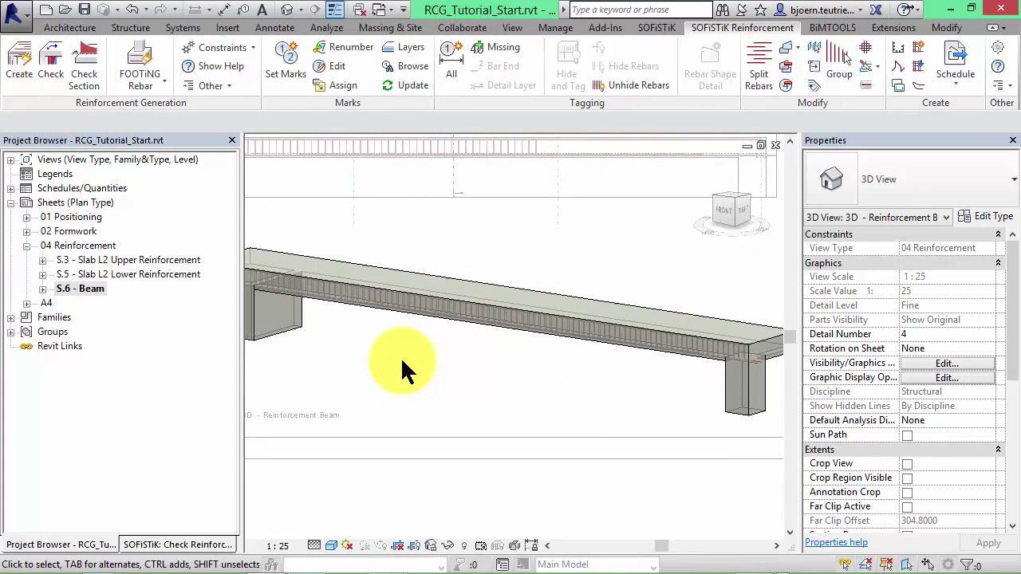
{"action": "scroll", "coordinate": [401, 356], "scroll_direction": "down", "scroll_amount": 1}
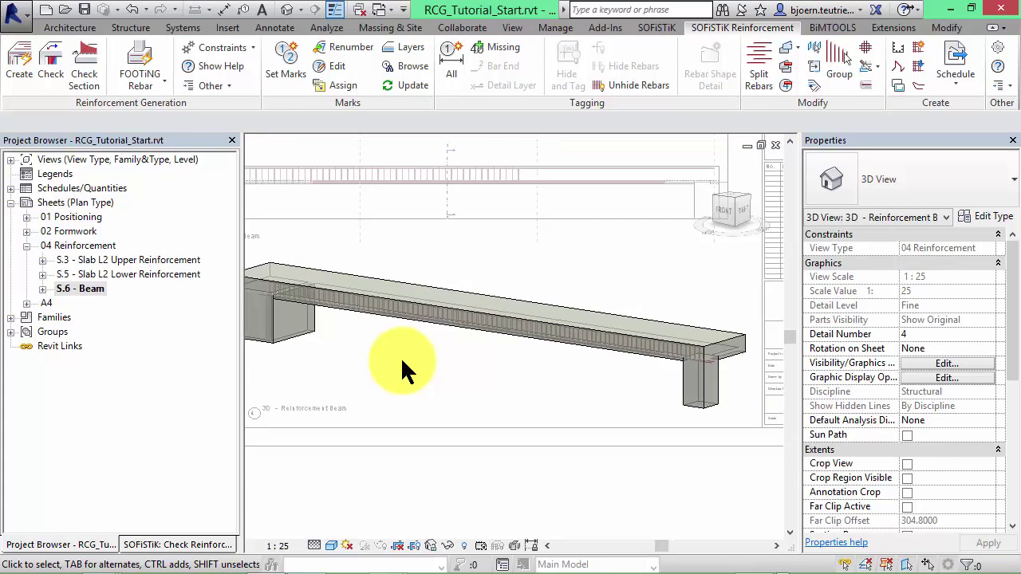
Step: Set the rebars unobscured for the active view only, then view the beam end and column
{"action": "left_click", "coordinate": [872, 85]}
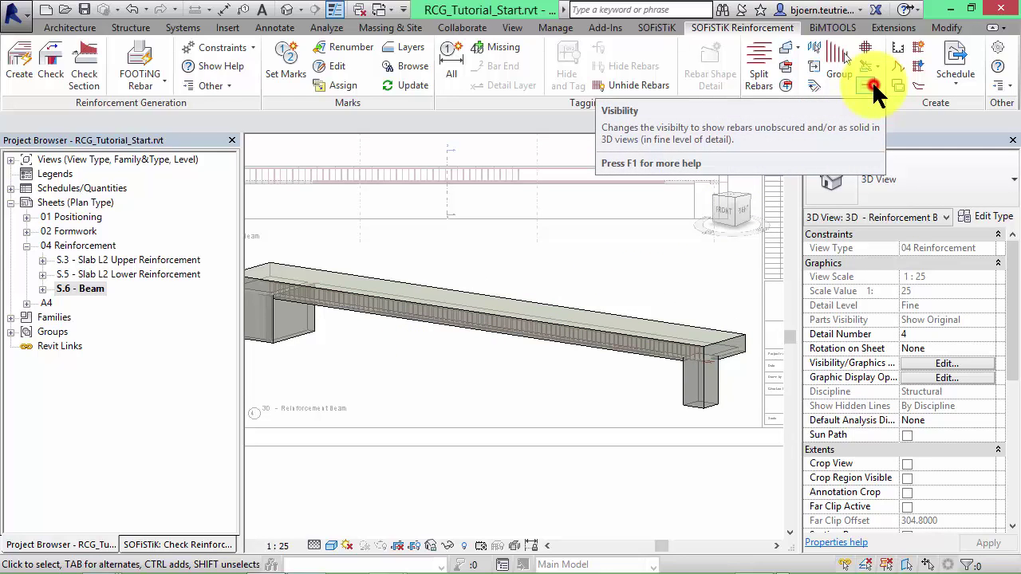
{"action": "left_click", "coordinate": [616, 222]}
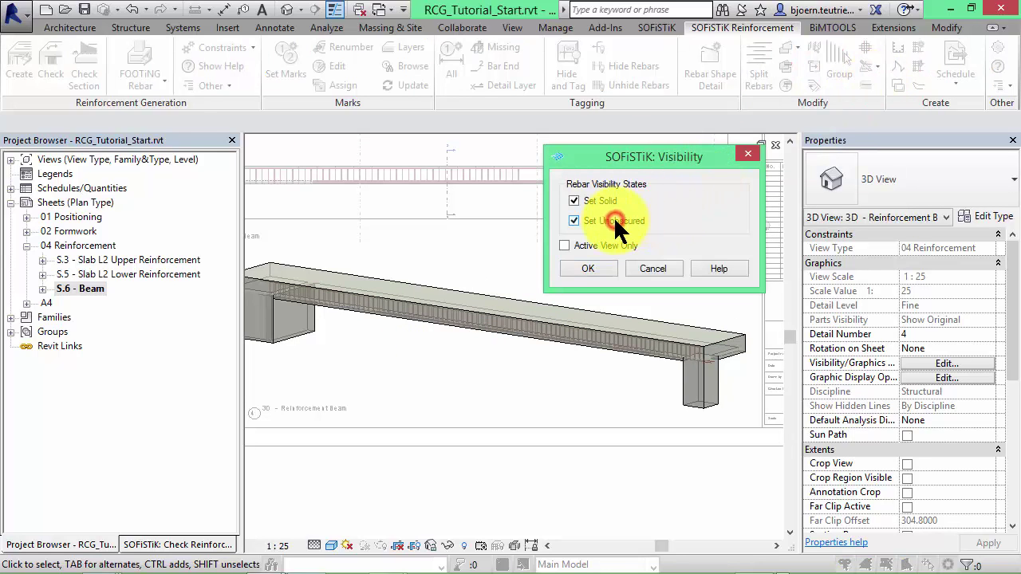
{"action": "left_click", "coordinate": [587, 246]}
{"action": "left_click", "coordinate": [587, 269]}
{"action": "scroll", "coordinate": [742, 399], "scroll_direction": "up", "scroll_amount": 5}
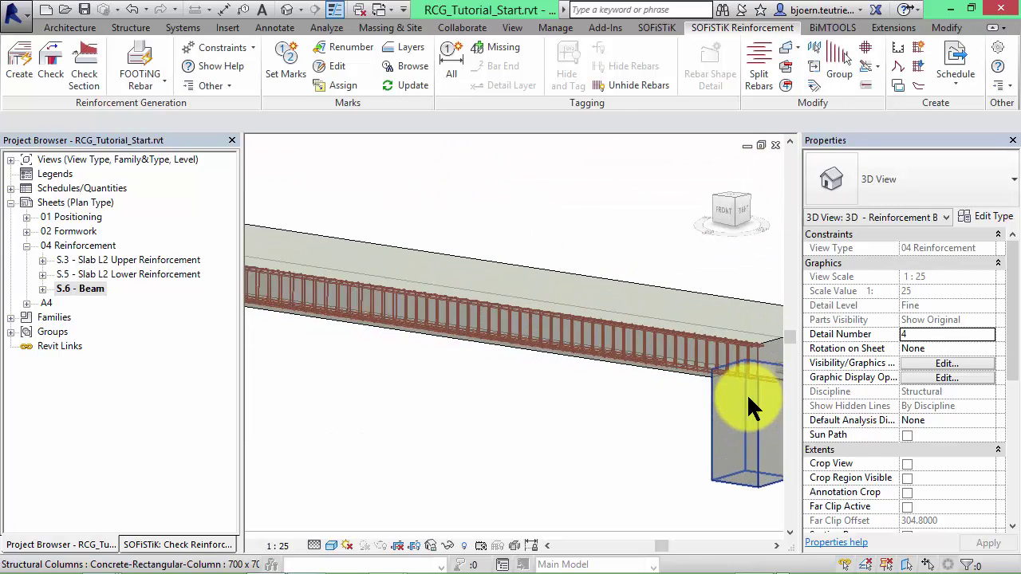
{"action": "middle_click_drag", "start_coordinate": [729, 406], "coordinate": [367, 458]}
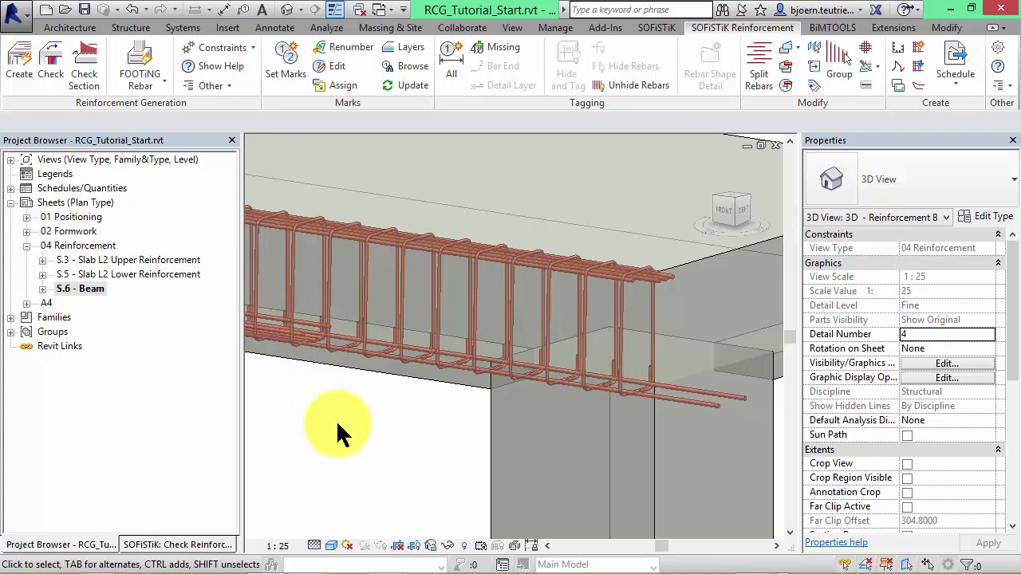
Step: Run the SOFiSTiK reinforcement check on the beam to show required versus inserted diagrams
{"action": "left_click", "coordinate": [45, 69]}
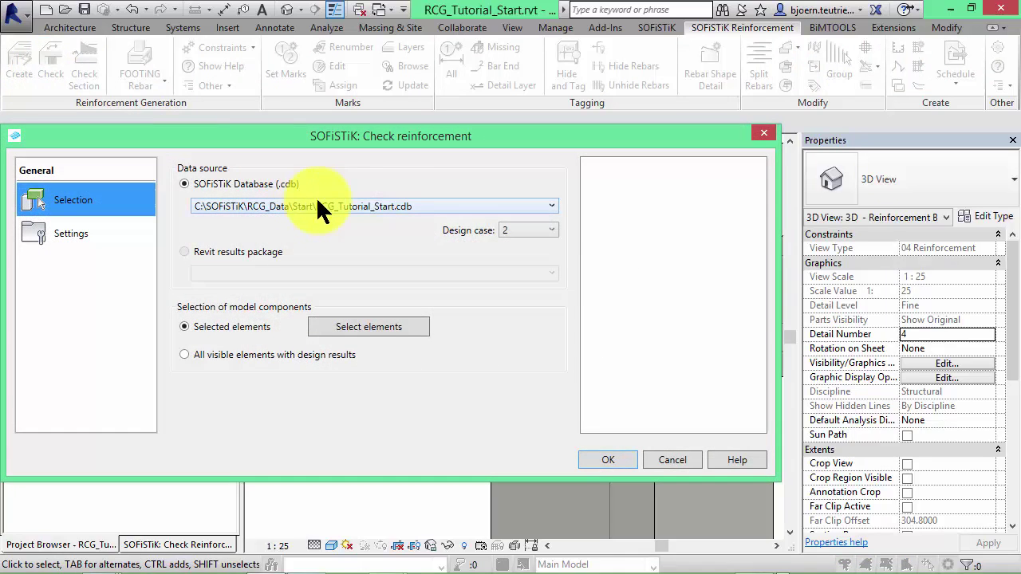
{"action": "left_click", "coordinate": [383, 328]}
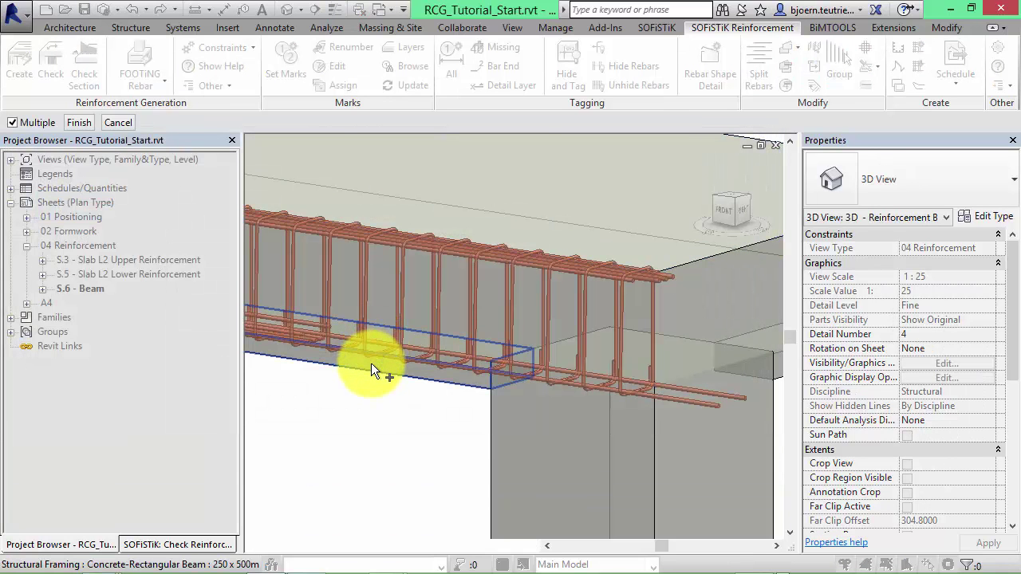
{"action": "left_click", "coordinate": [371, 363]}
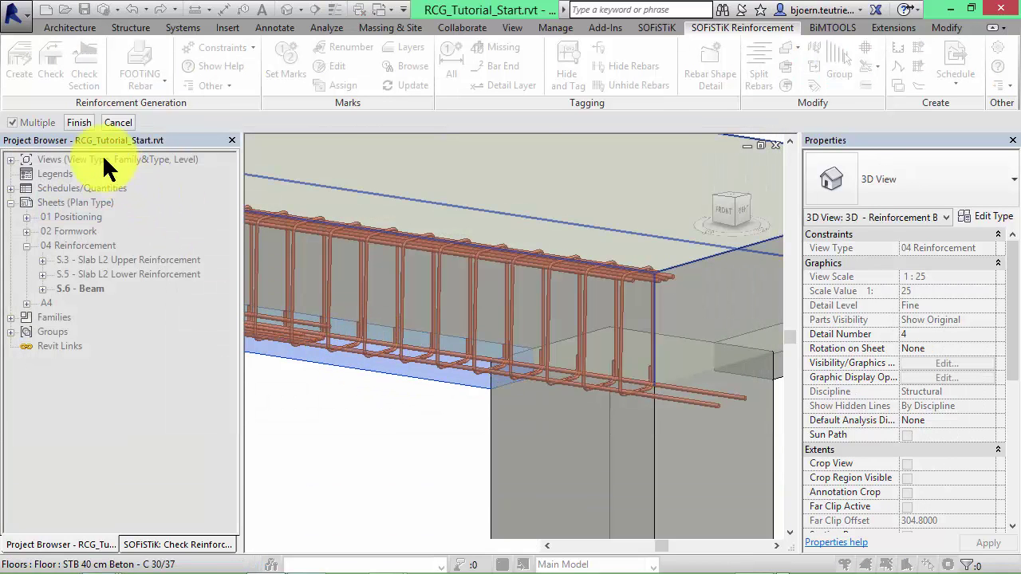
{"action": "left_click", "coordinate": [79, 122]}
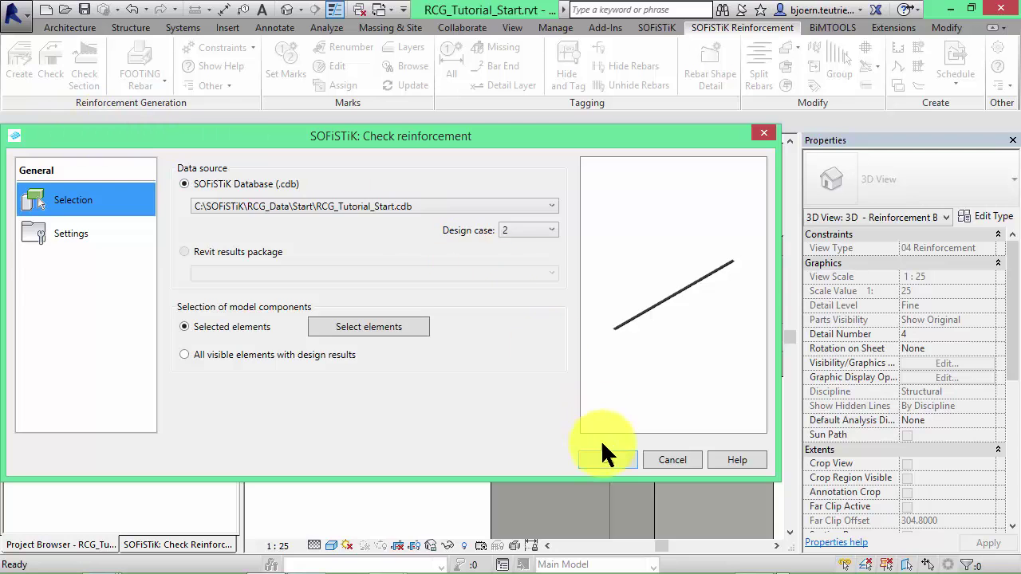
{"action": "left_click", "coordinate": [606, 460]}
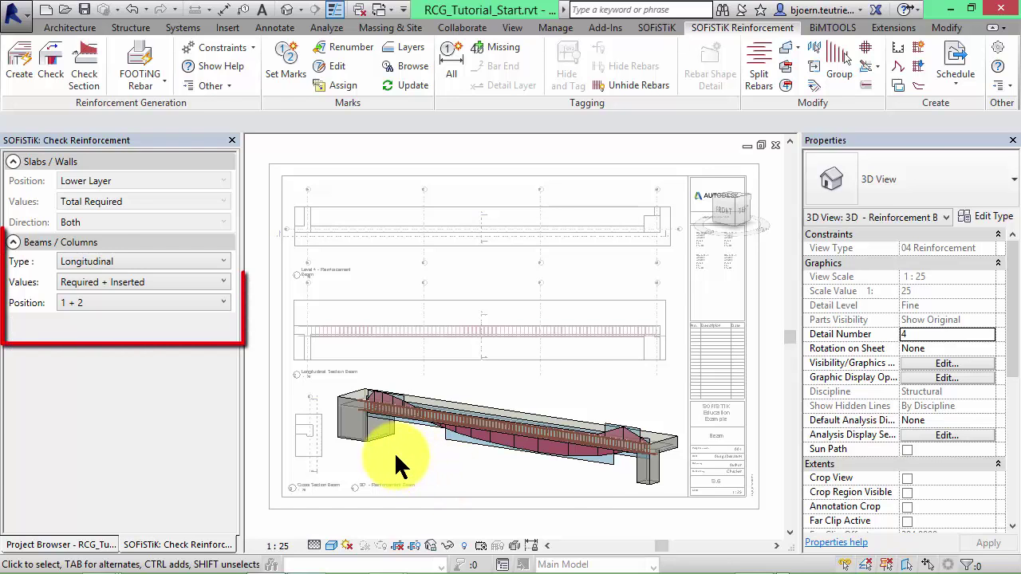
Step: Zoom into the diagram peak and drag the left end of the top Ø16 bar set to shorten it
{"action": "scroll", "coordinate": [638, 447], "scroll_direction": "up", "scroll_amount": 1}
{"action": "scroll", "coordinate": [639, 447], "scroll_direction": "up", "scroll_amount": 4}
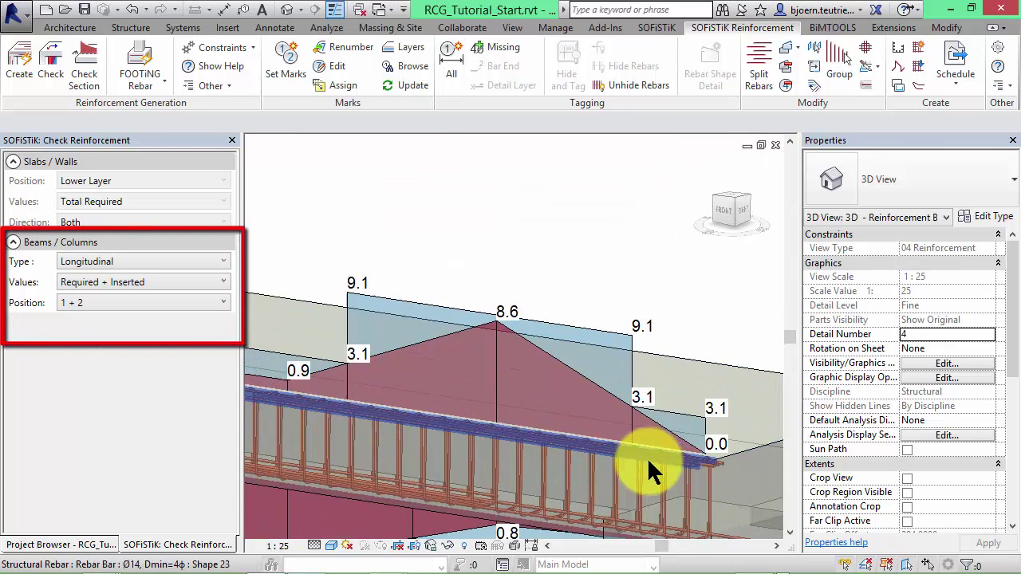
{"action": "middle_click_drag", "start_coordinate": [648, 457], "coordinate": [634, 371]}
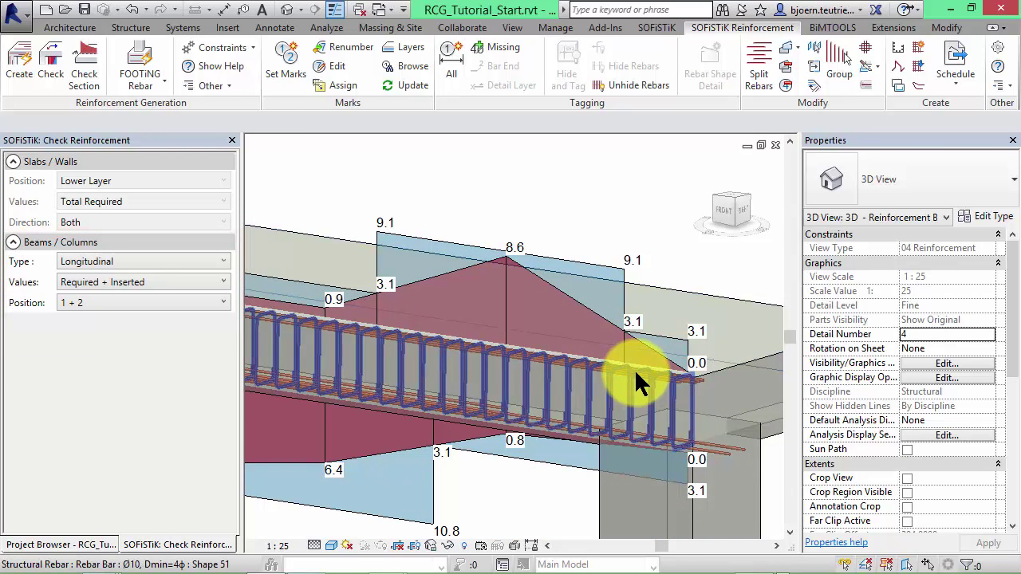
{"action": "left_click", "coordinate": [636, 376]}
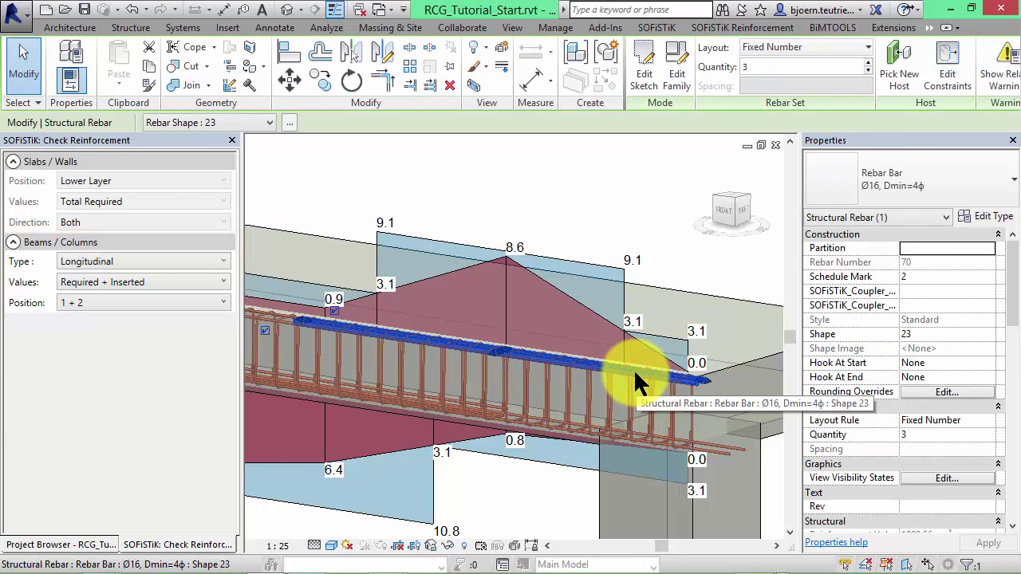
{"action": "left_click_drag", "start_coordinate": [305, 320], "coordinate": [450, 338]}
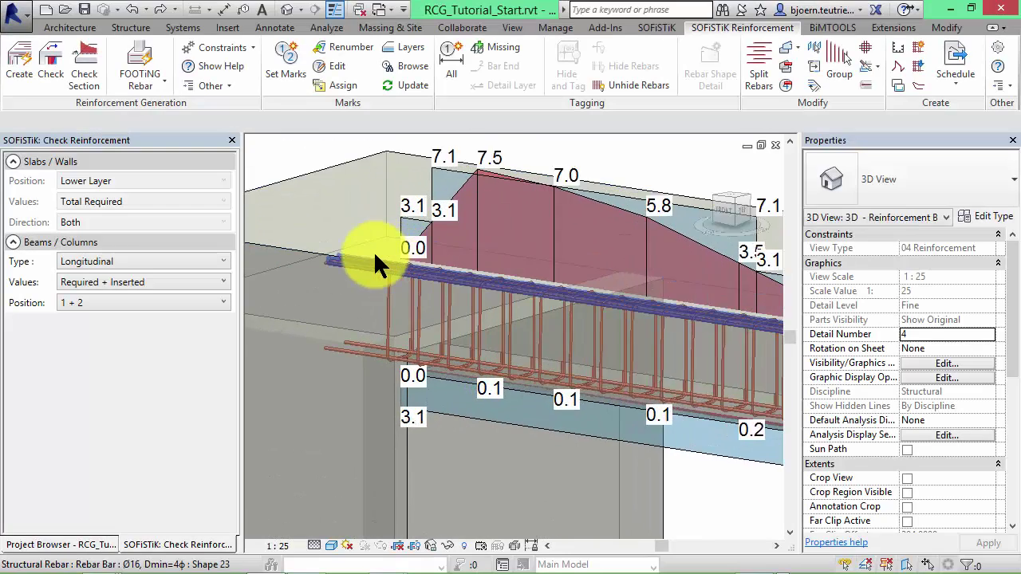
{"action": "scroll", "coordinate": [342, 257], "scroll_direction": "up", "scroll_amount": 2}
{"action": "scroll", "coordinate": [341, 257], "scroll_direction": "down", "scroll_amount": 3}
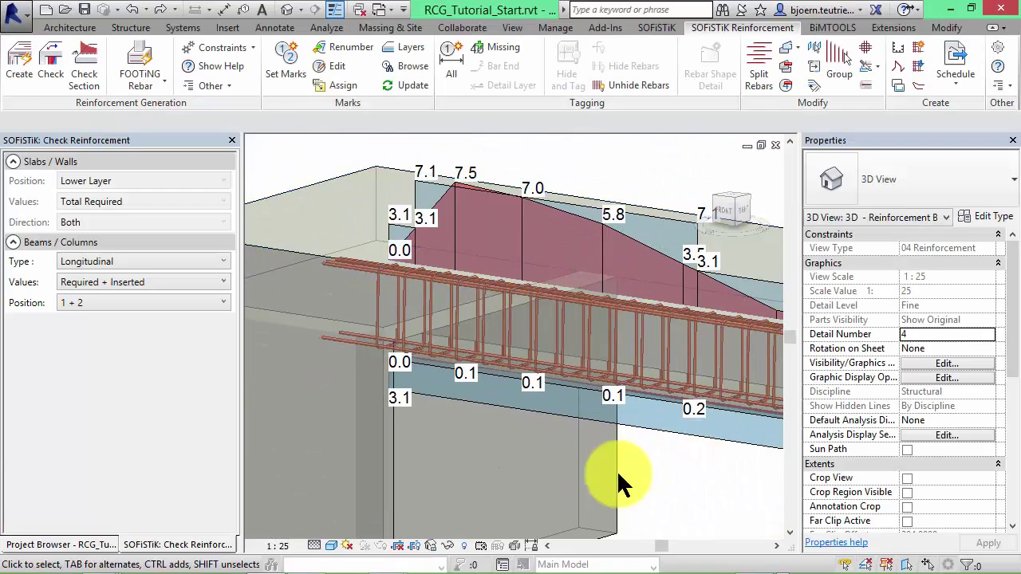